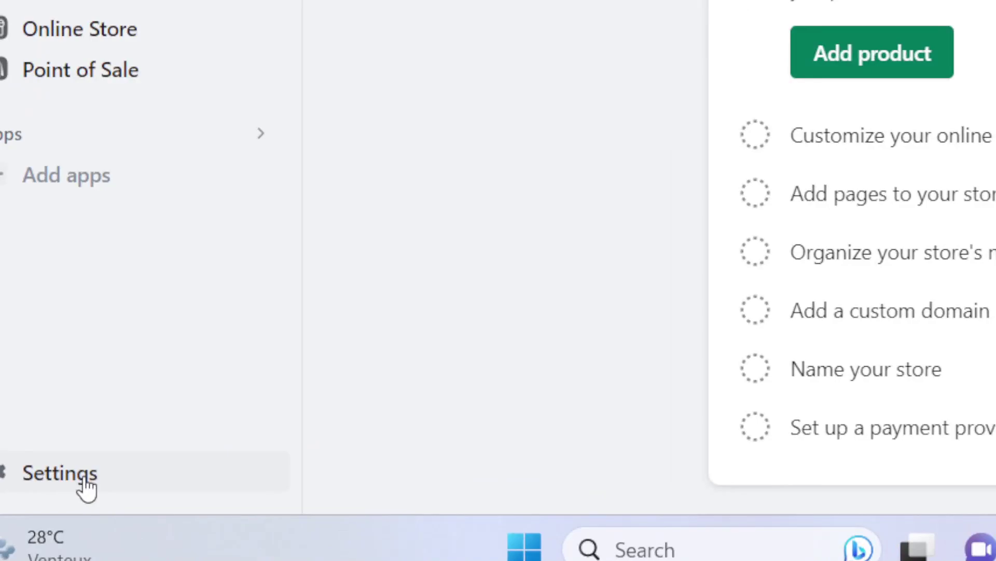
Open the store's Settings from the Shopify admin sidebar.
left_click(84, 477)
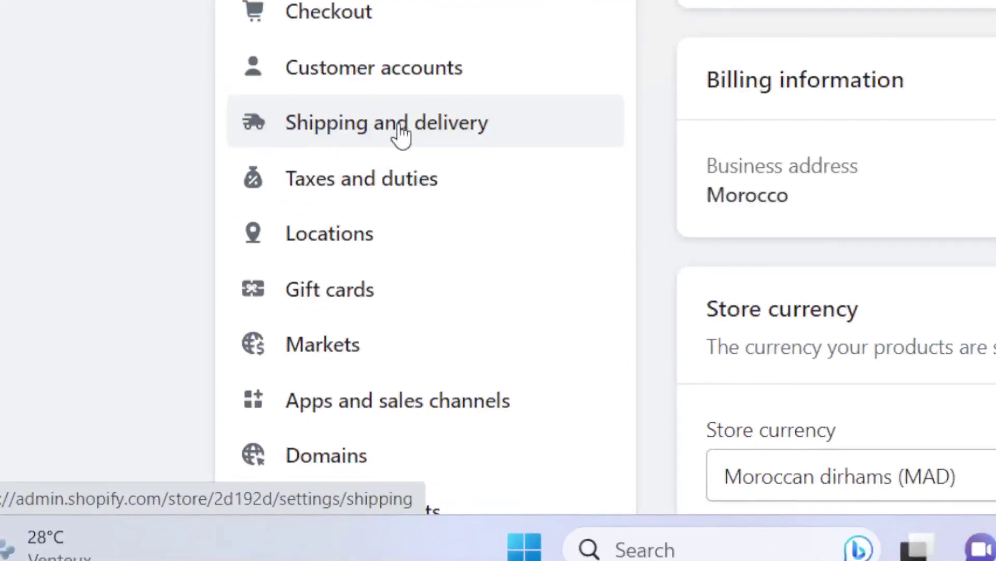
Go to Shipping and delivery and open the General shipping profile for management.
left_click(403, 135)
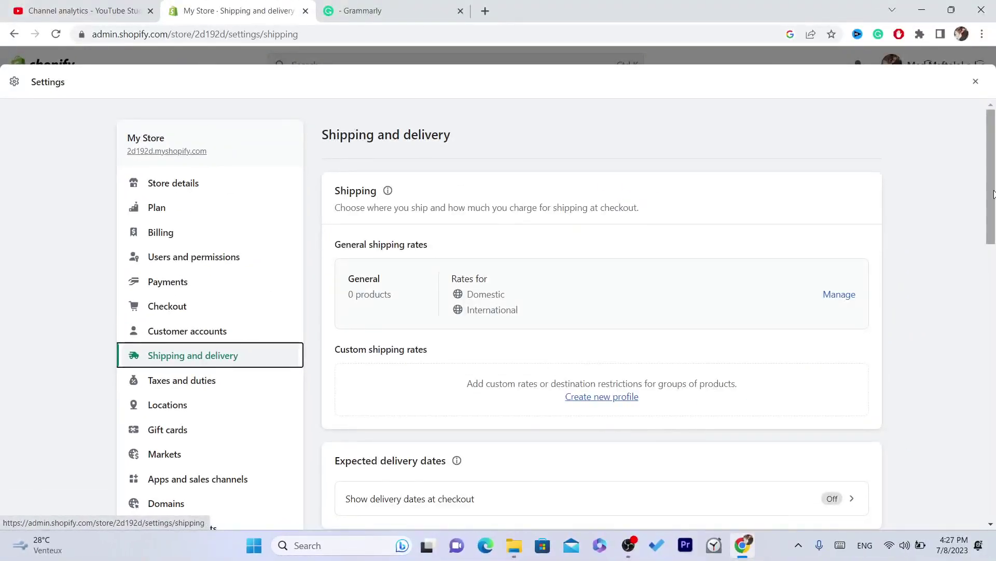
scroll(994, 194, "down", 1)
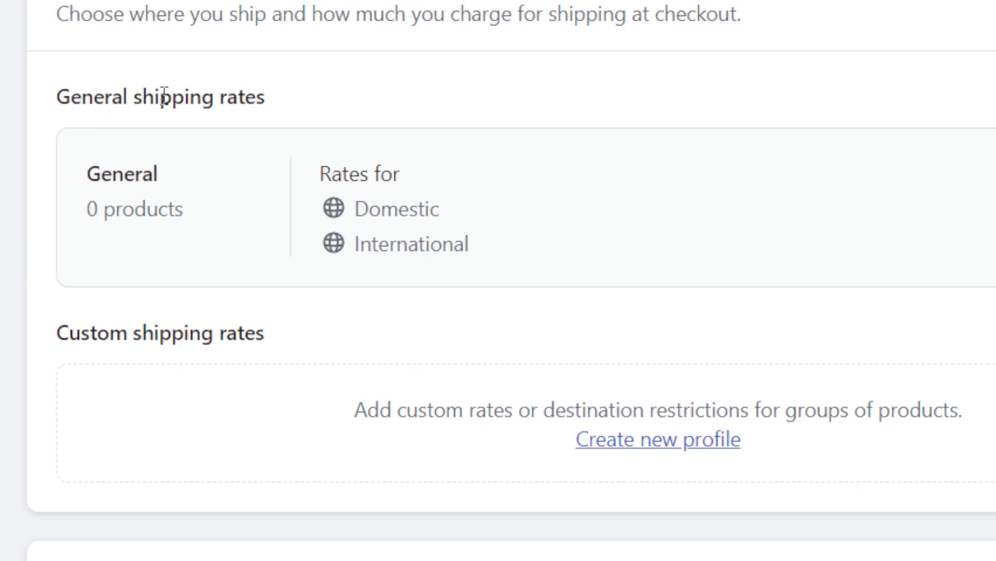
triple_click(164, 96)
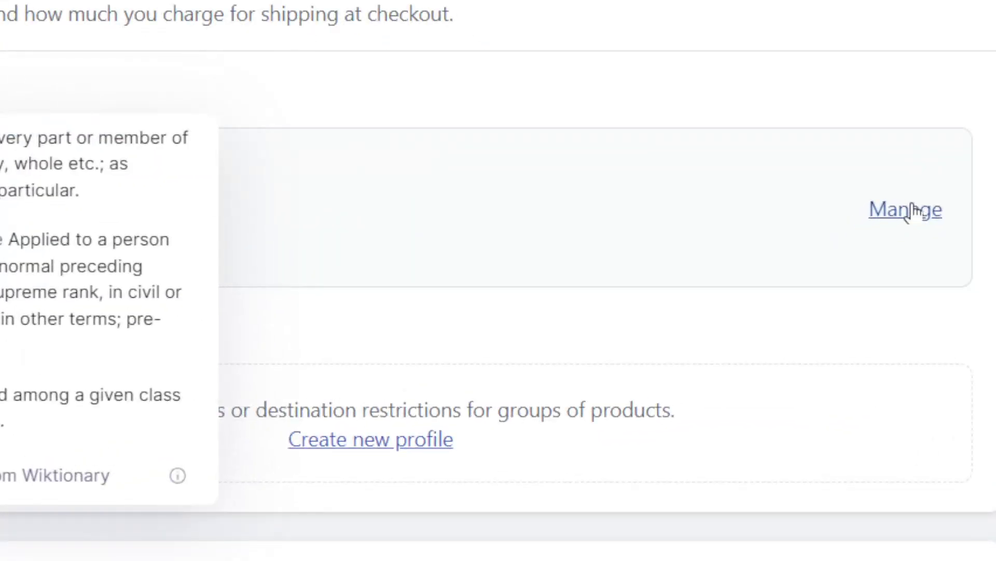
left_click(841, 245)
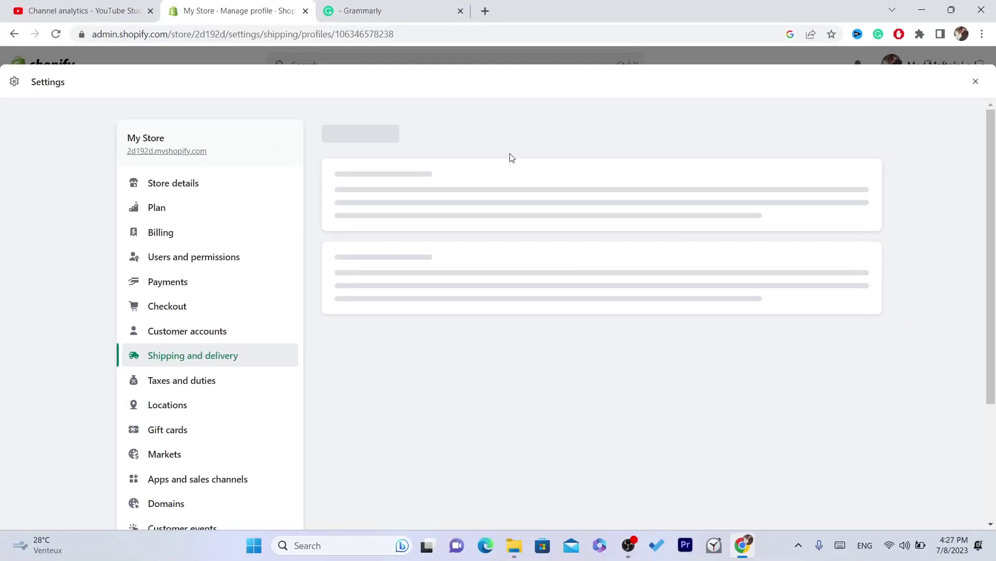
left_click_drag(993, 203, 993, 249)
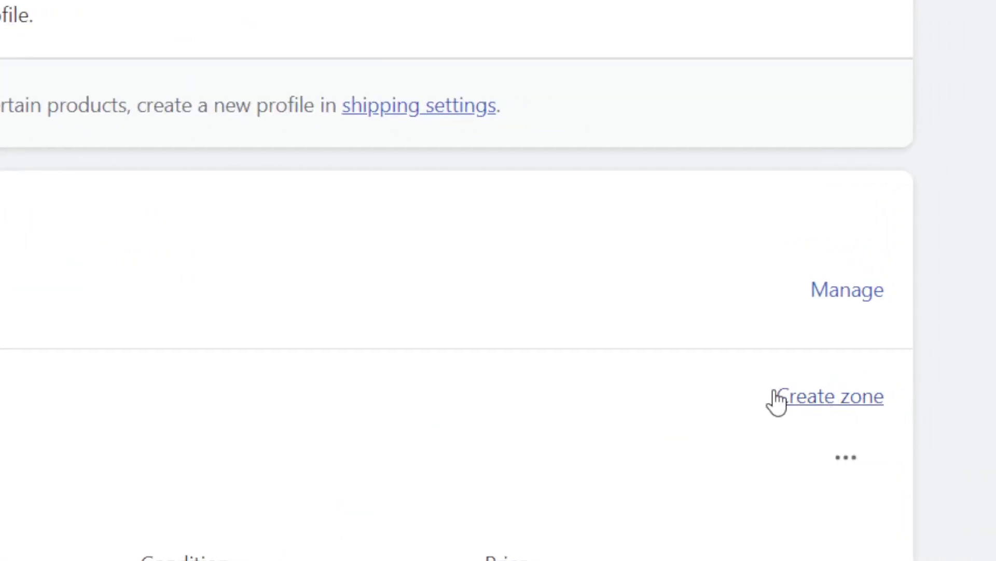
left_click(816, 401)
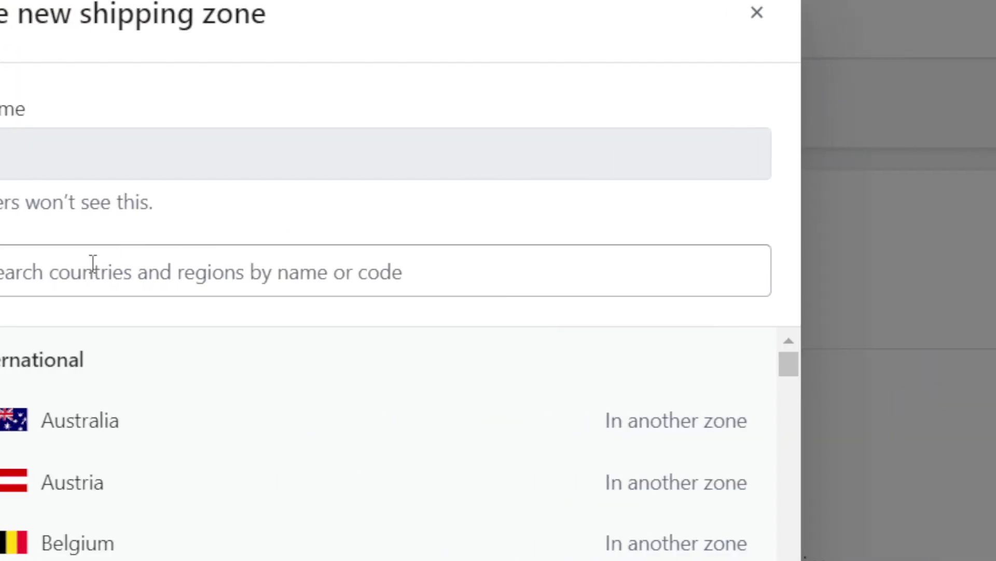
left_click(86, 263)
left_click(5, 163)
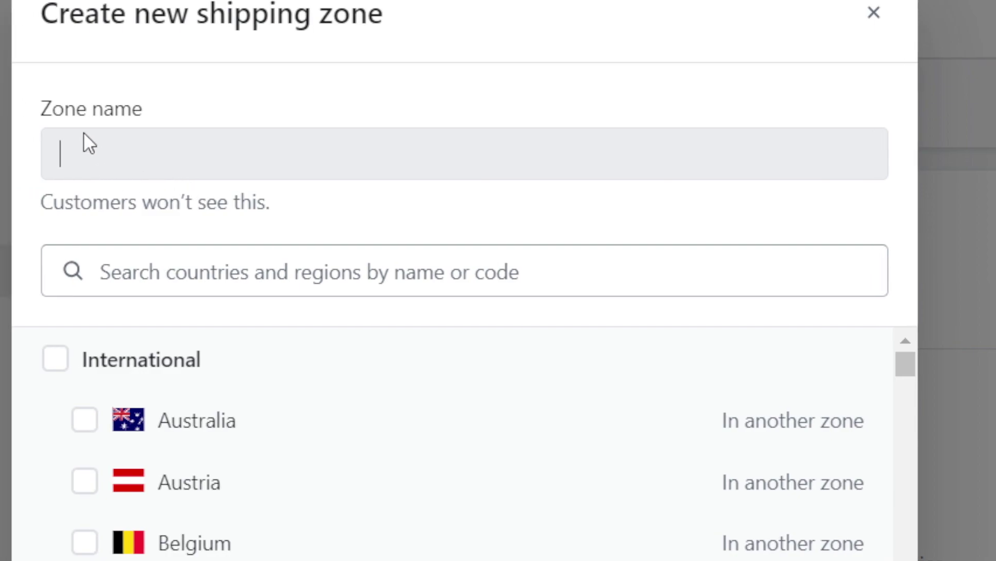
triple_click(100, 202)
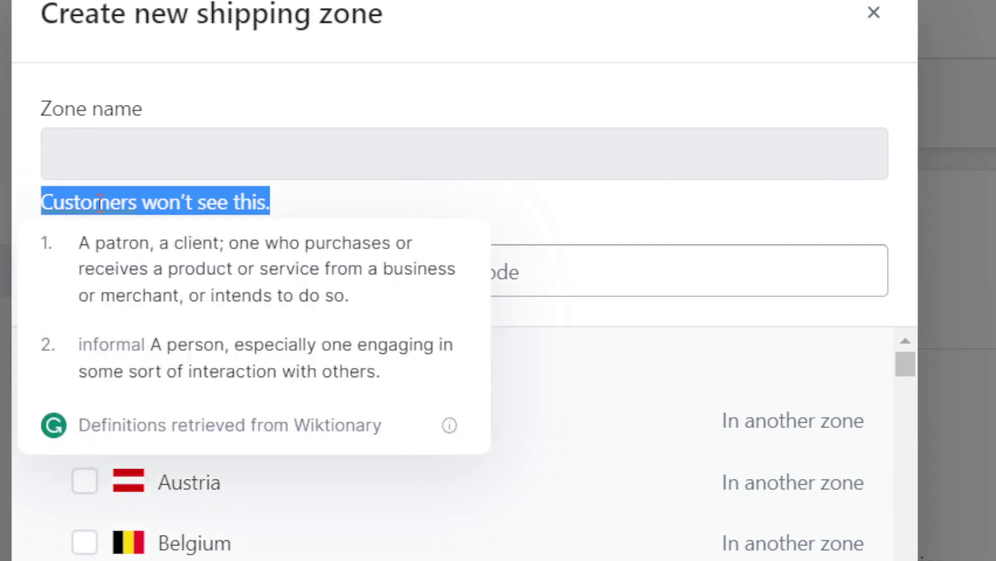
left_click(120, 143)
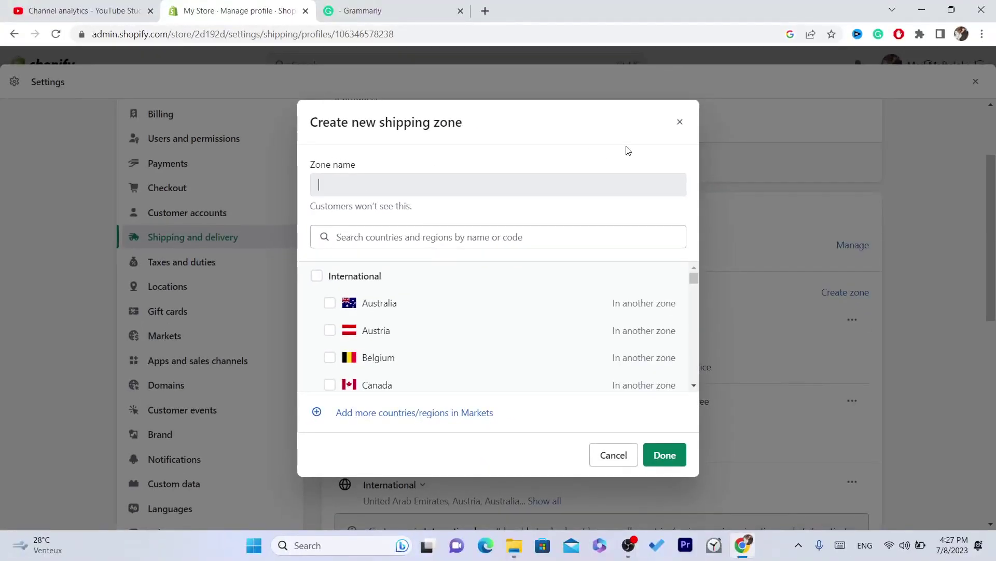
left_click(680, 122)
Delete the International shipping zone and save, keeping only Domestic (Morocco).
scroll(995, 286, "down", 5)
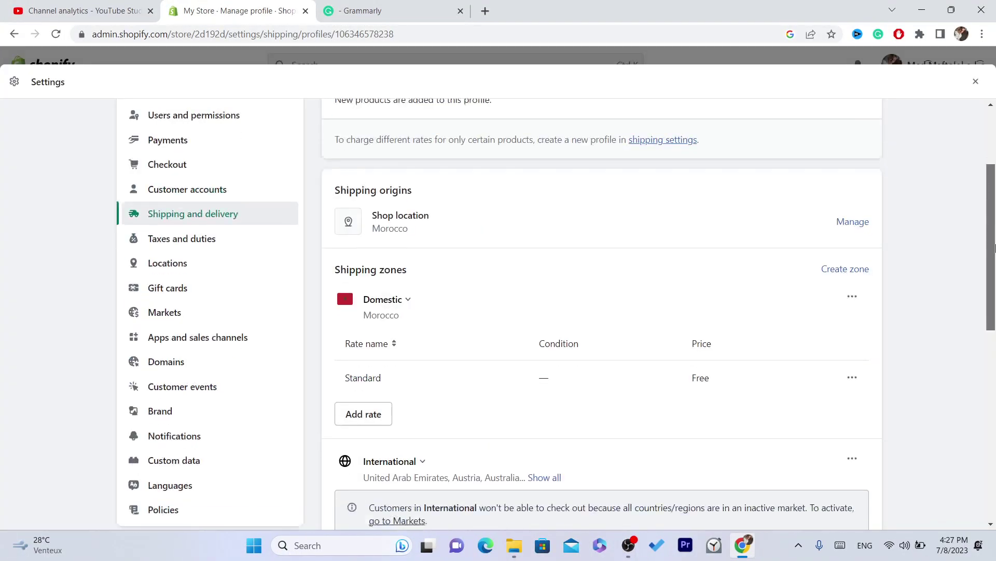
scroll(995, 286, "down", 1)
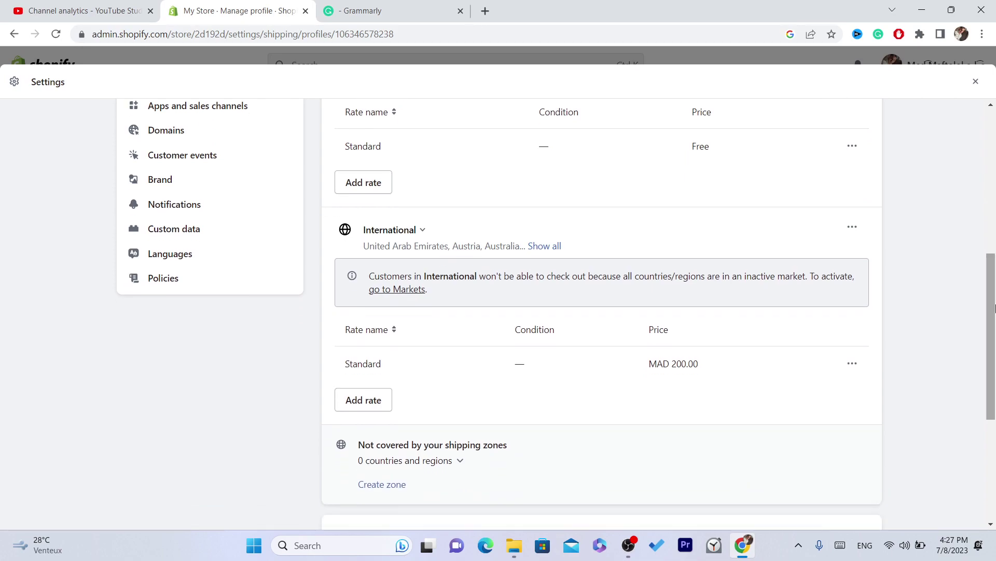
left_click(852, 229)
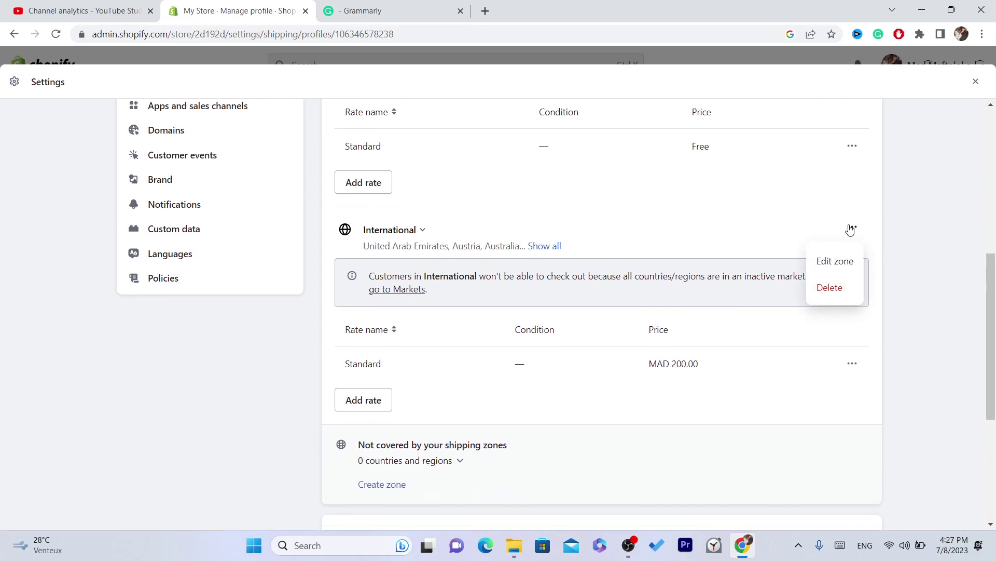
left_click(830, 288)
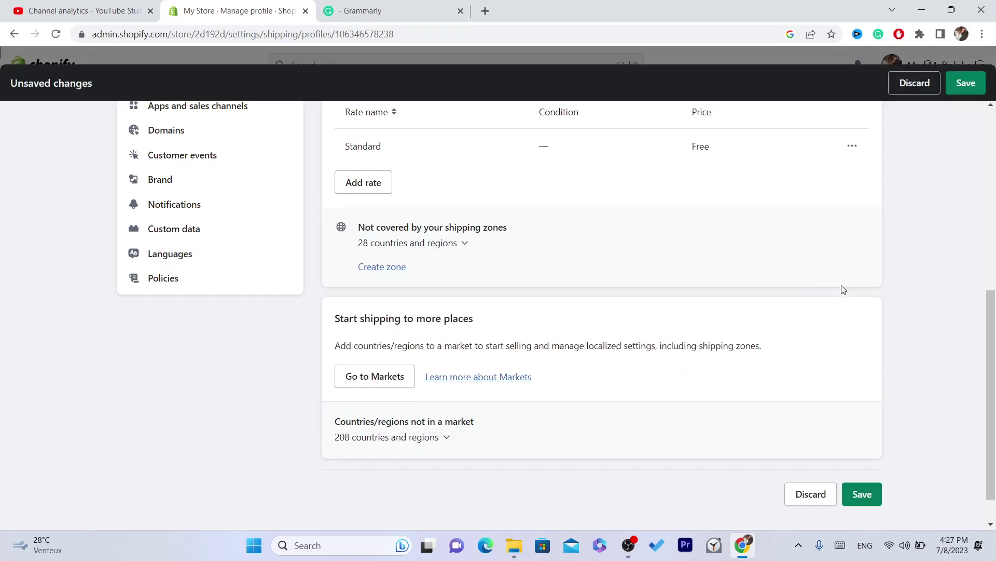
left_click(864, 496)
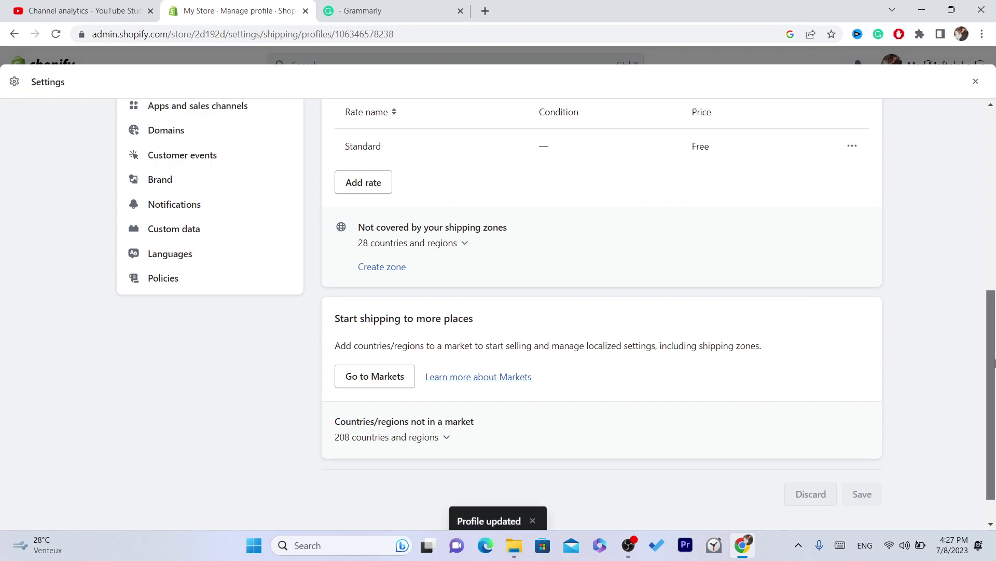
scroll(994, 330, "up", 3)
scroll(994, 294, "up", 5)
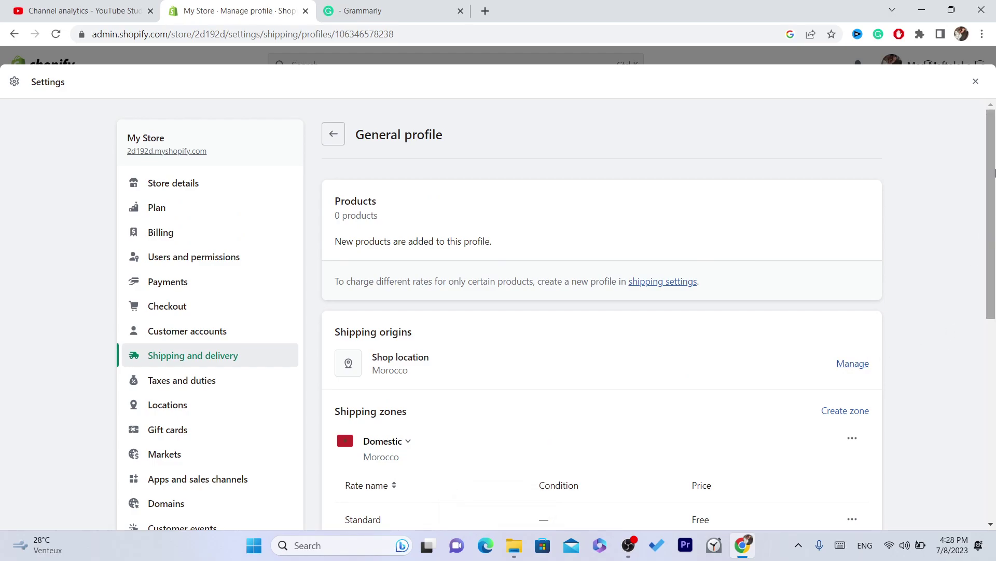
Create a new zone named 'countries i want to ship to' and bring up its country list.
scroll(882, 353, "down", 2)
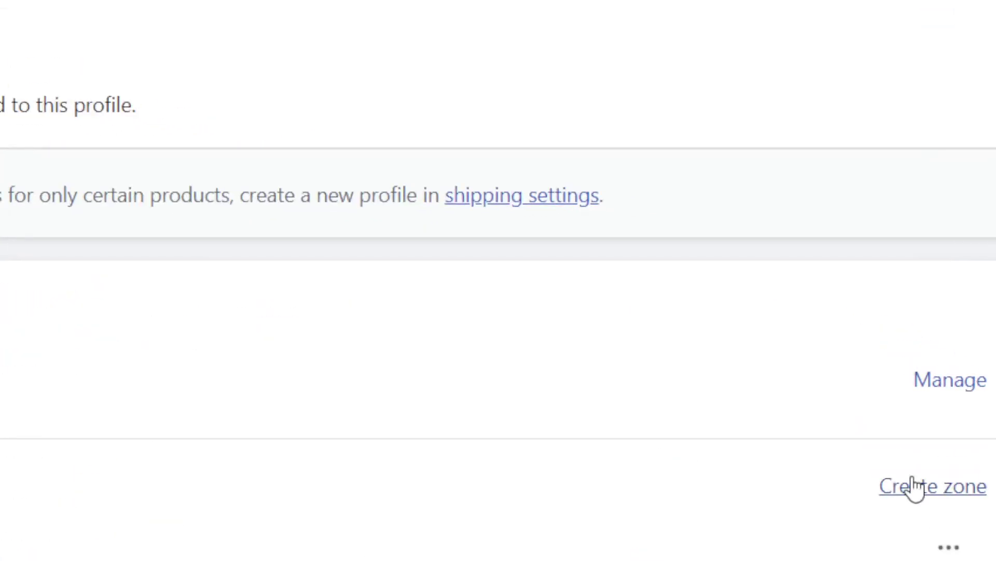
left_click(842, 351)
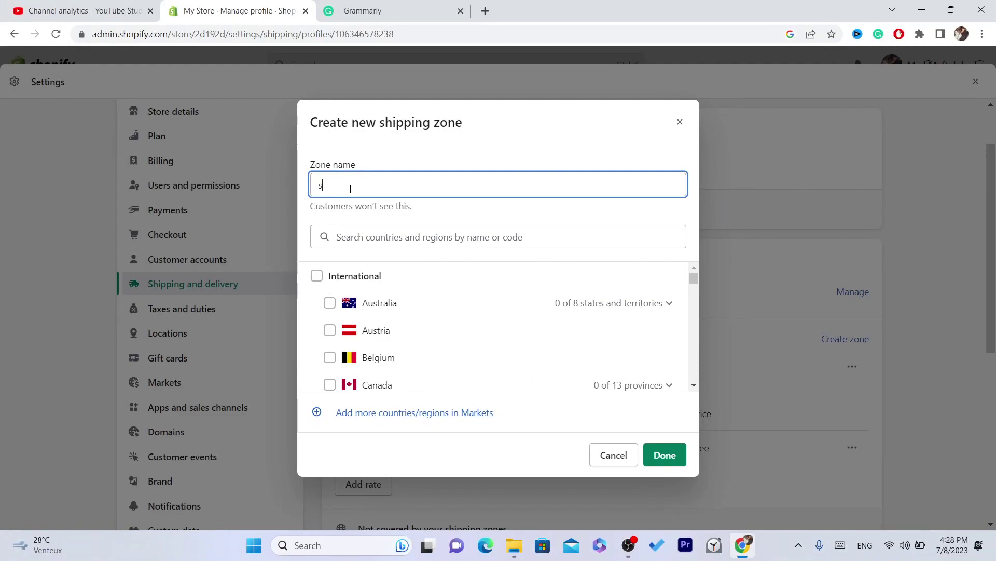
type("countries i want to ship to")
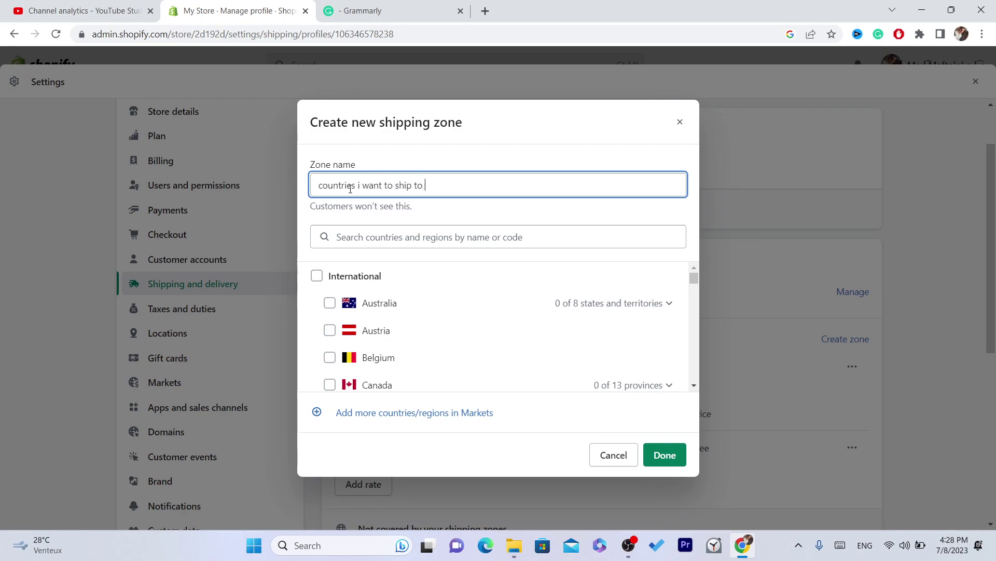
left_click(408, 239)
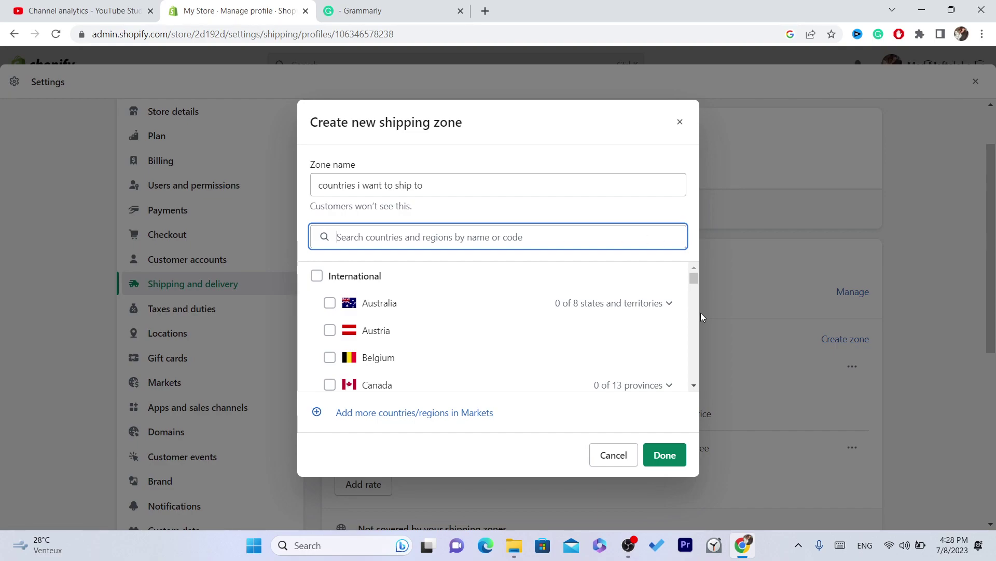
left_click(697, 384)
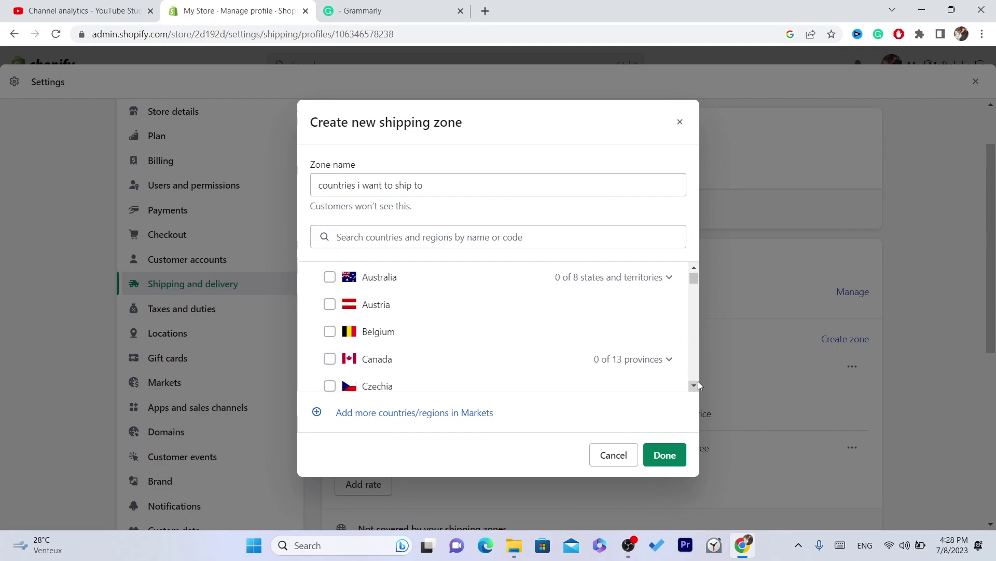
scroll(691, 281, "up", 1)
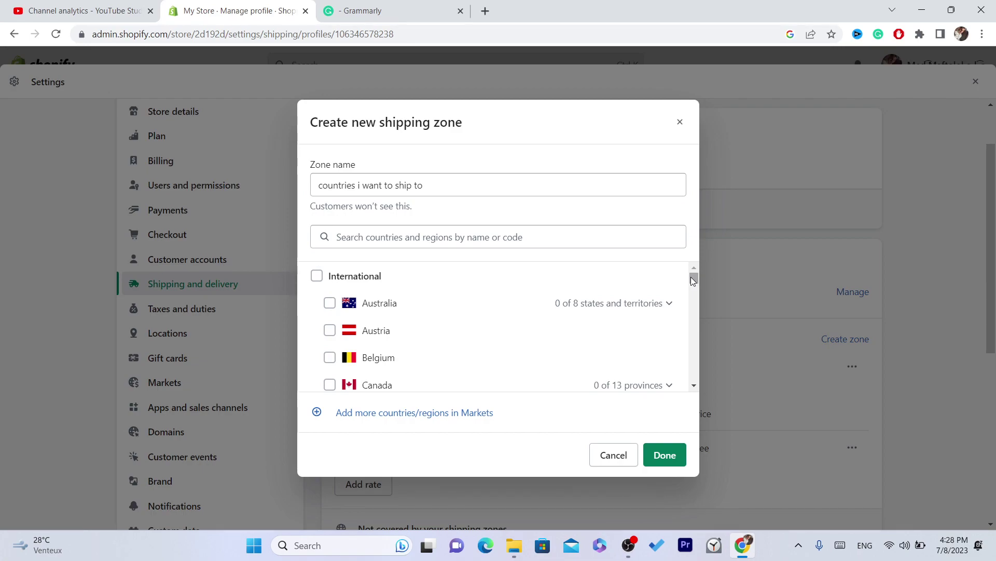
Include all International countries except Hong Kong SAR in the zone and finish it.
left_click(317, 277)
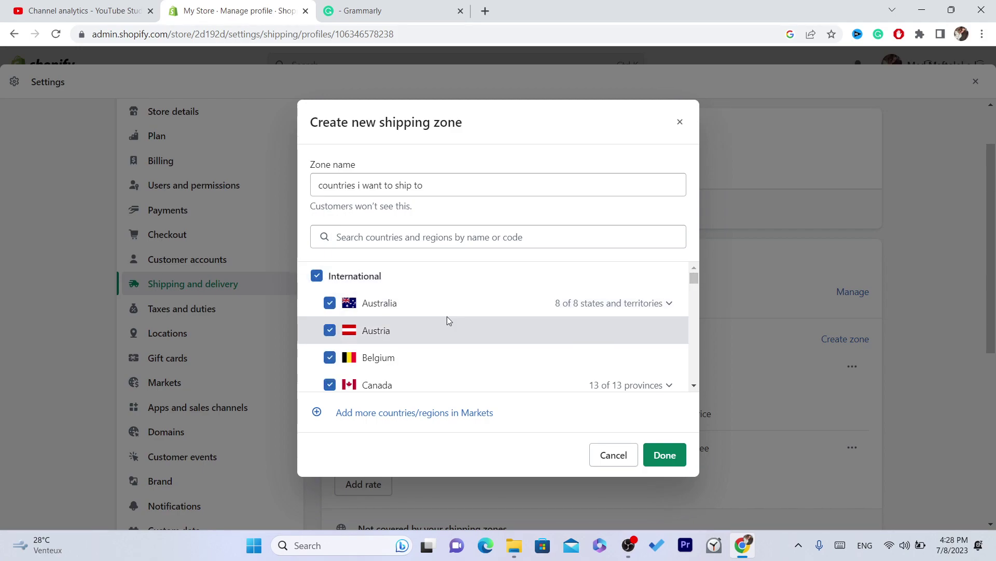
left_click_drag(696, 276, 698, 408)
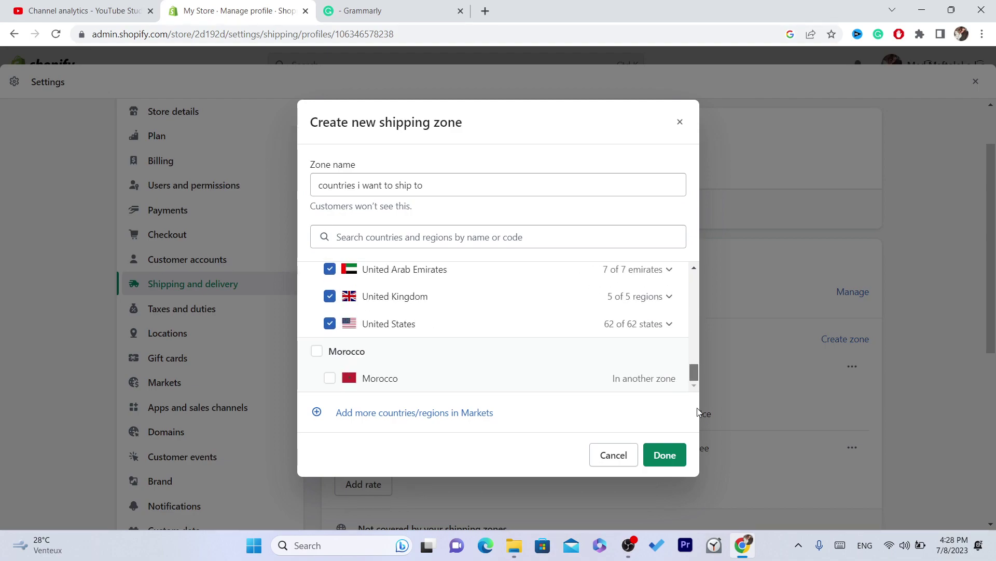
left_click_drag(699, 369, 696, 212)
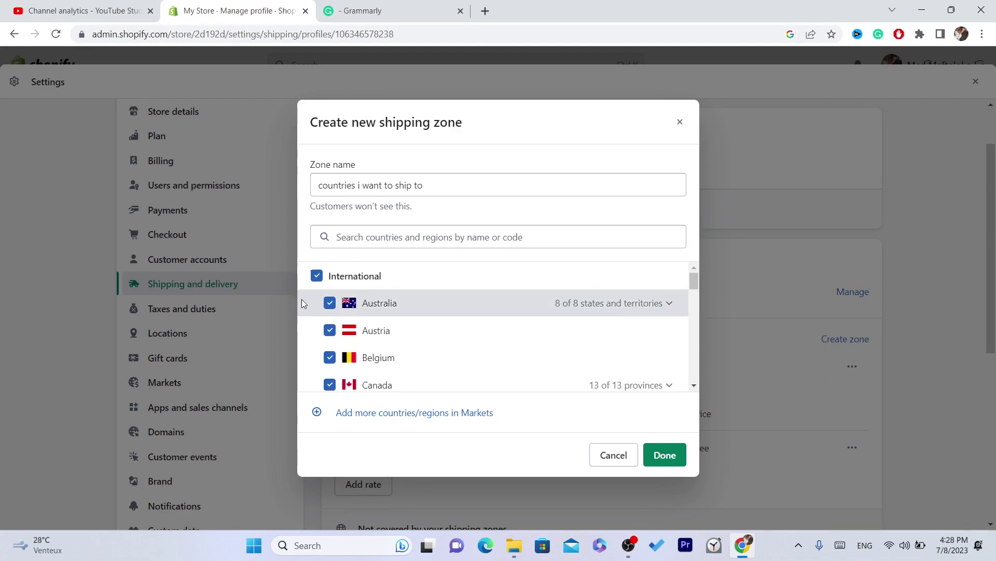
left_click(330, 305)
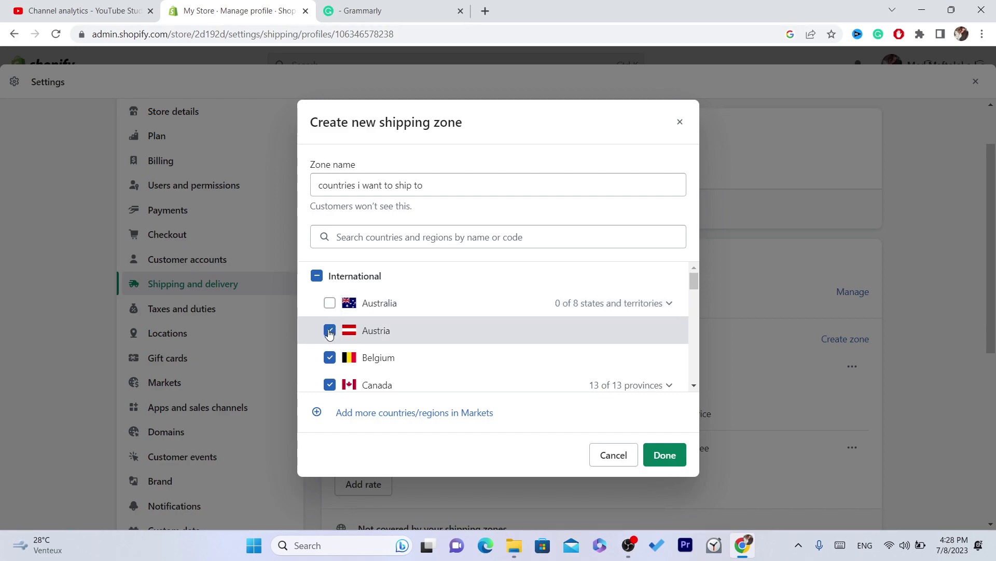
left_click(330, 306)
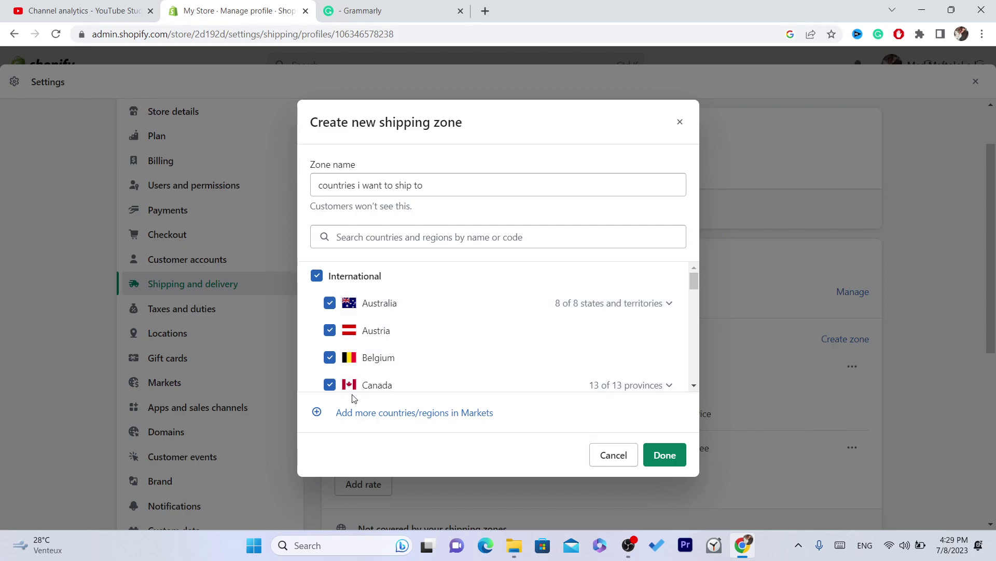
left_click(330, 385)
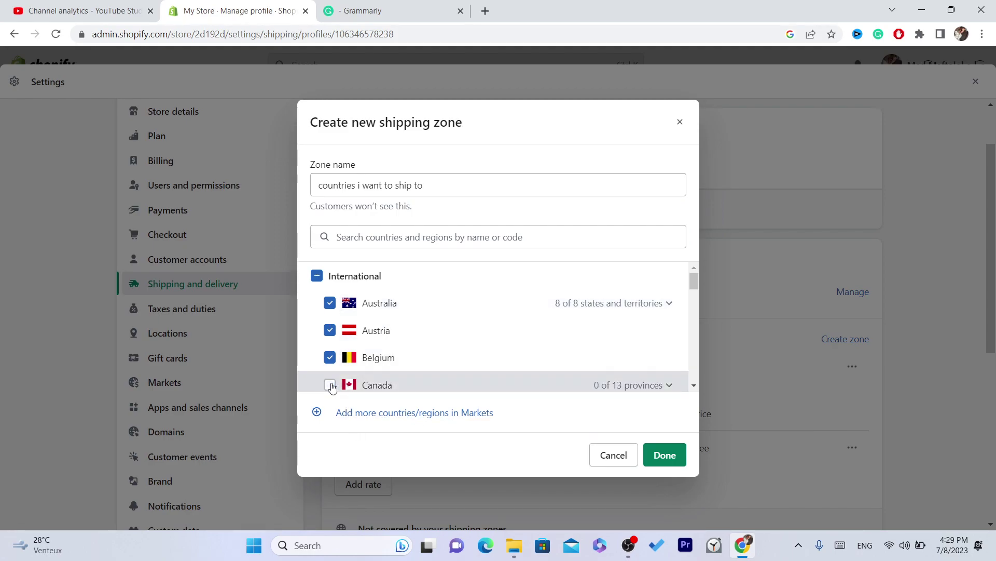
left_click(330, 384)
left_click_drag(695, 282, 708, 301)
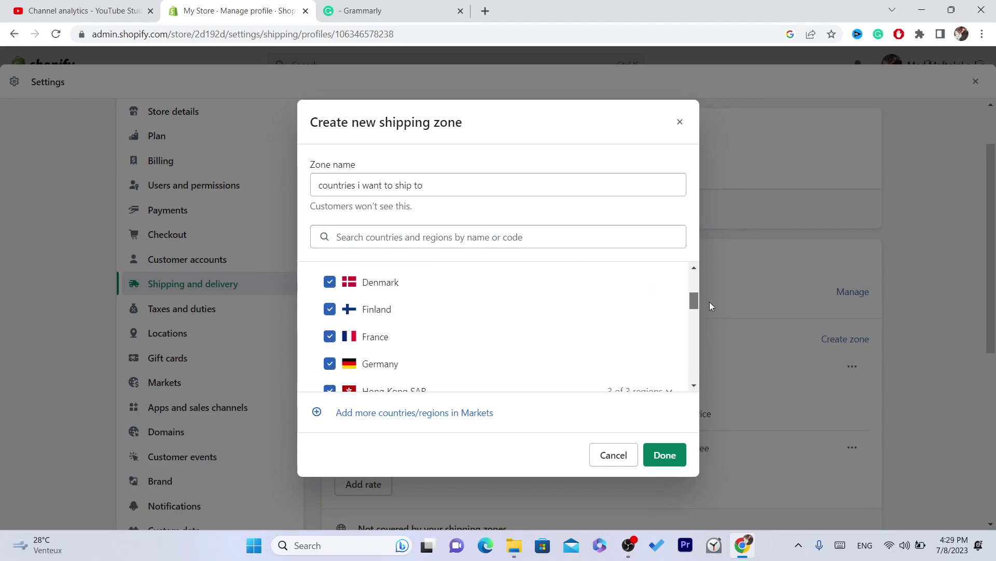
left_click(330, 390)
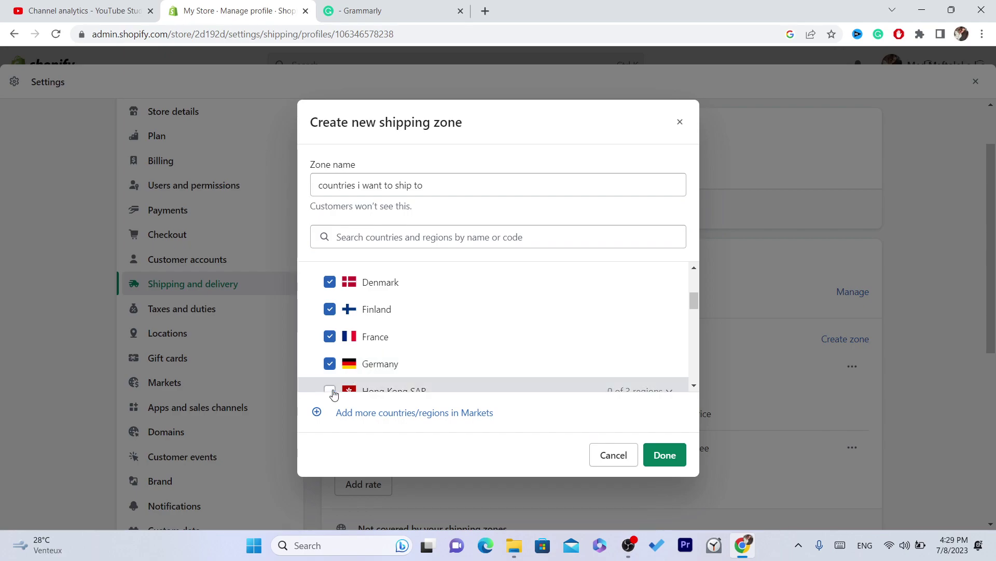
left_click(664, 455)
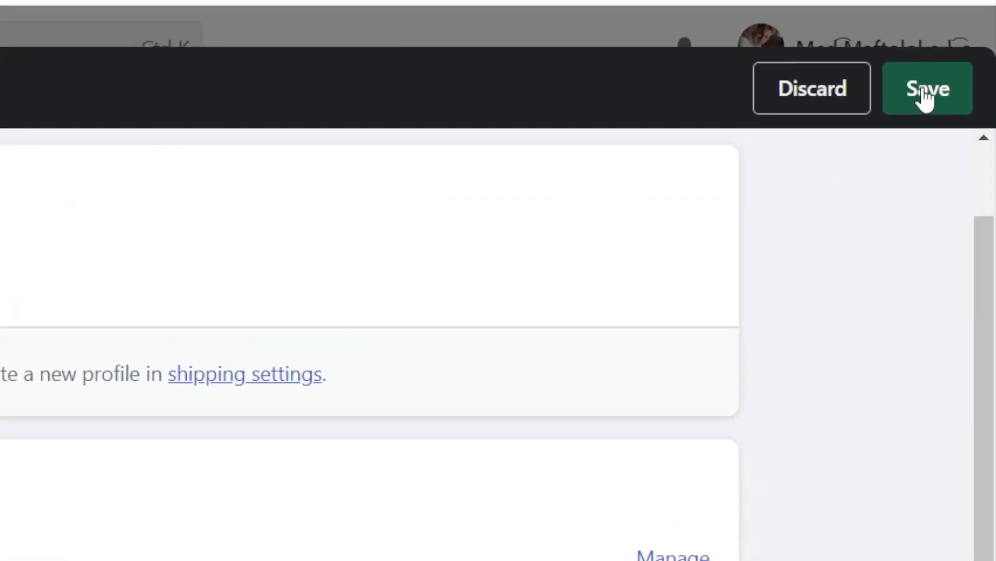
Save the General profile with the new 'countries i want to ship to' zone.
left_click(925, 96)
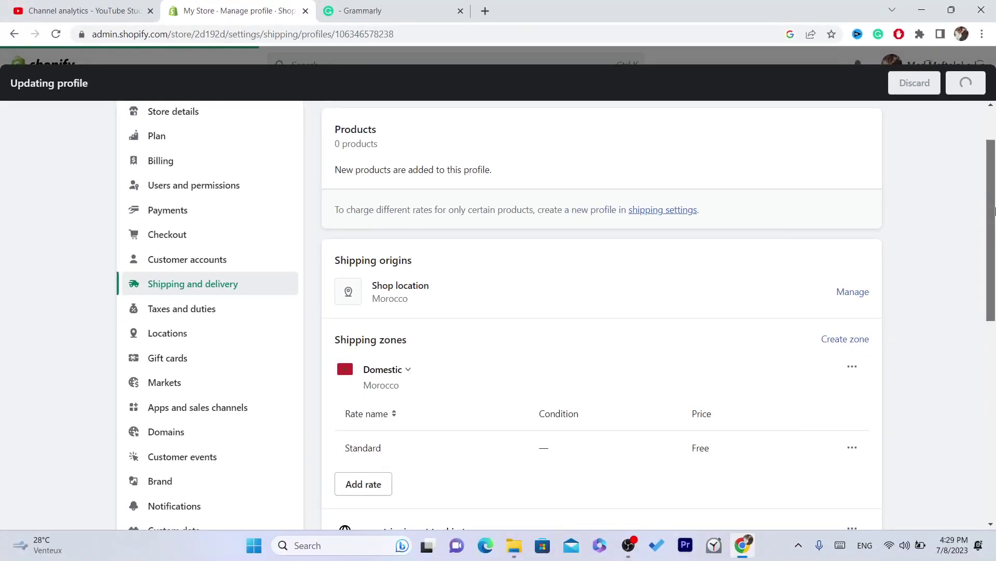
left_click_drag(995, 210, 995, 378)
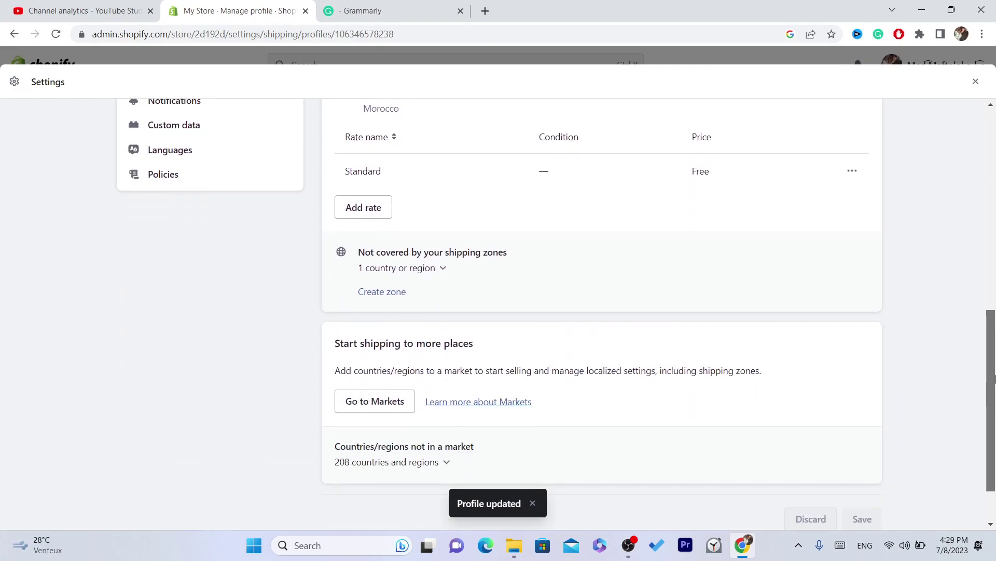
scroll(994, 378, "up", 3)
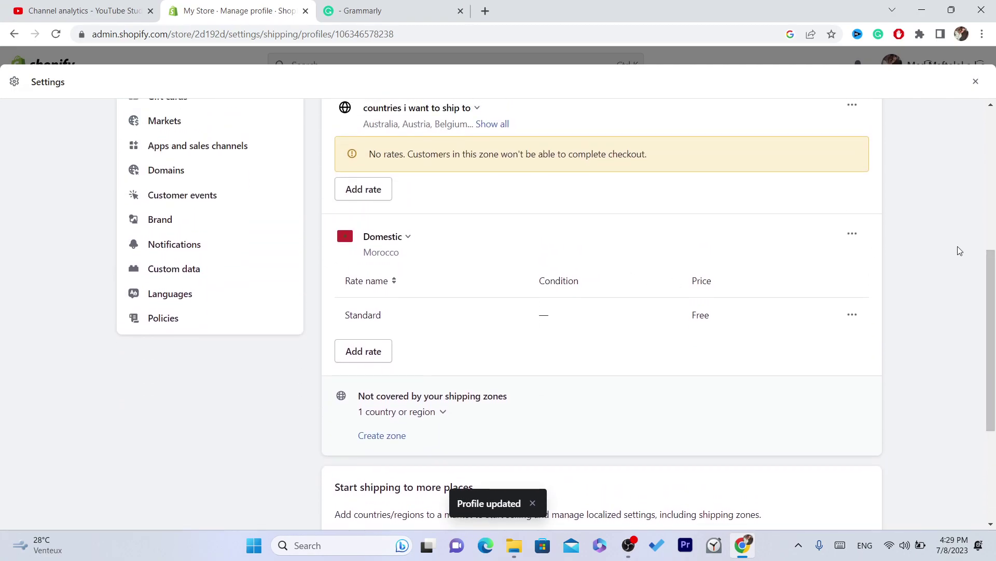
scroll(995, 252, "up", 6)
left_click_drag(985, 207, 985, 244)
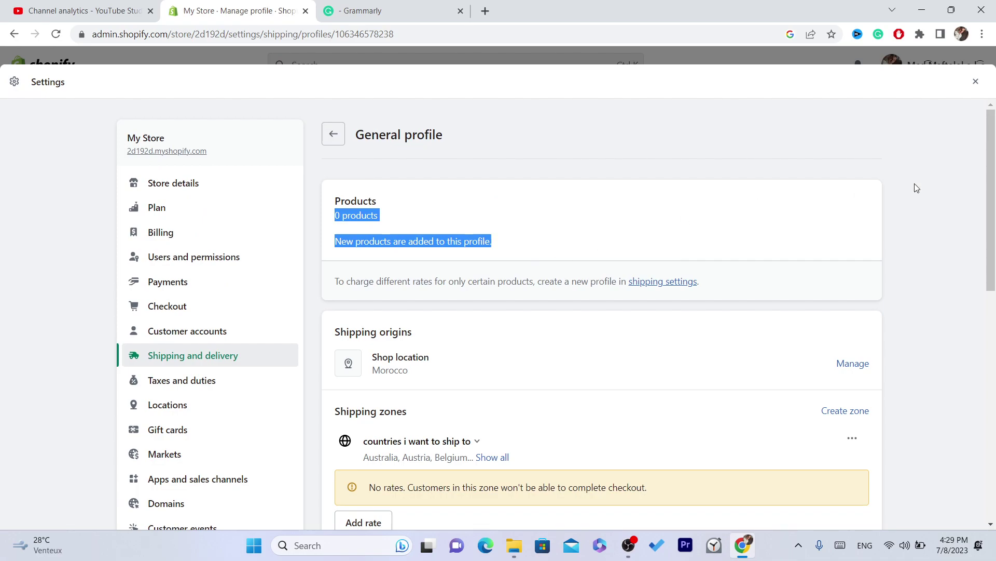
scroll(995, 232, "down", 3)
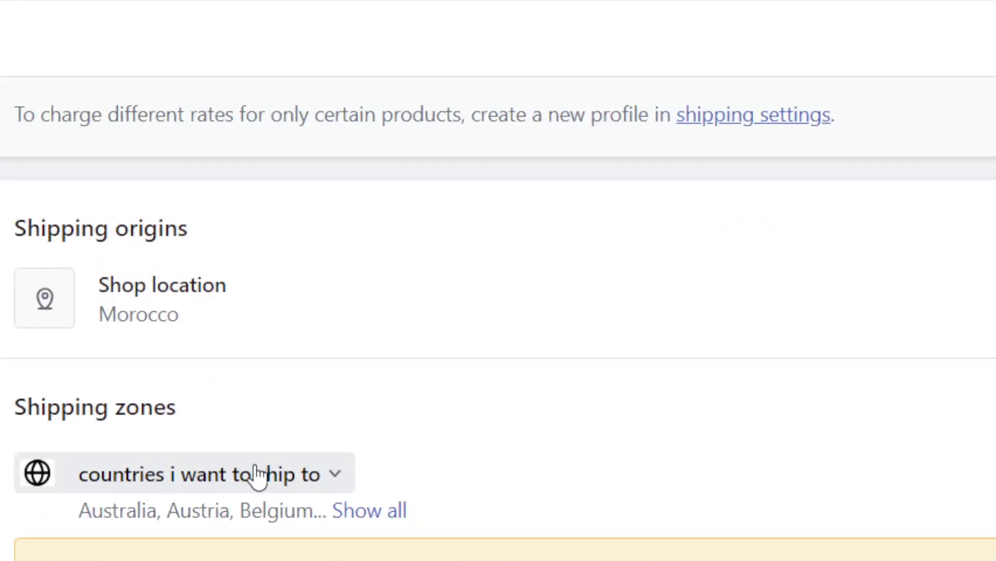
Highlight the new zone name and its No rates warning in Shipping zones.
left_click_drag(14, 407, 326, 469)
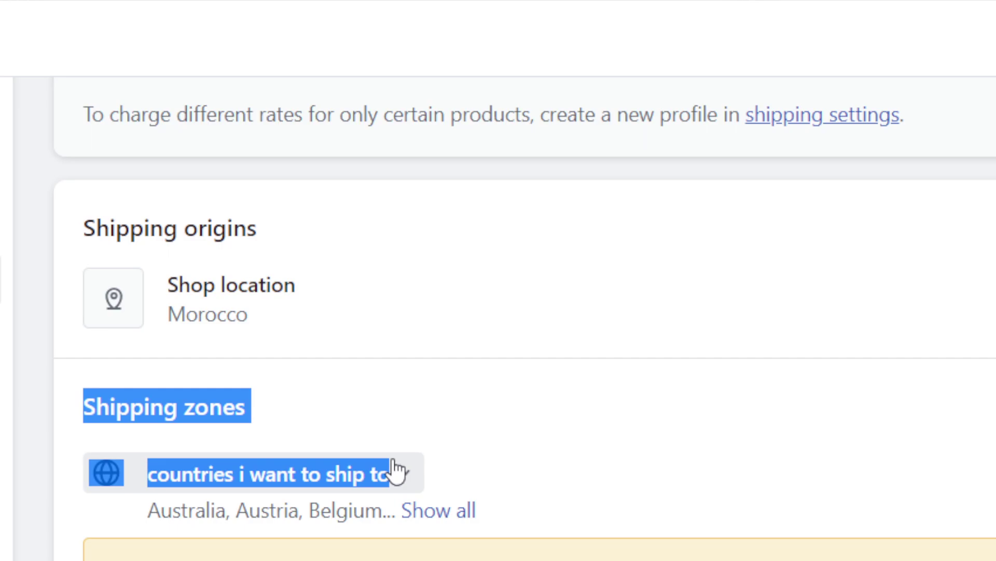
scroll(273, 485, "down", 3)
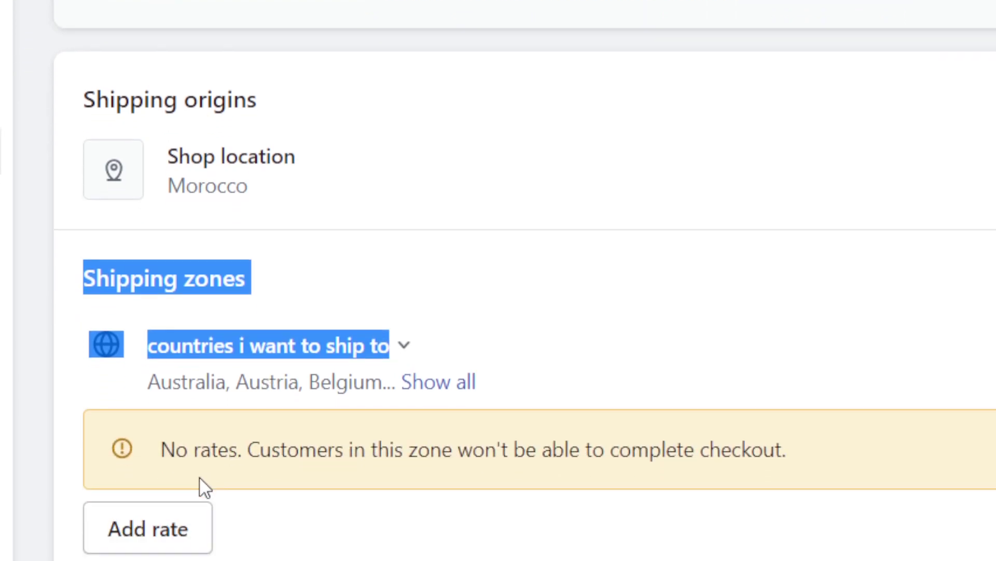
triple_click(205, 397)
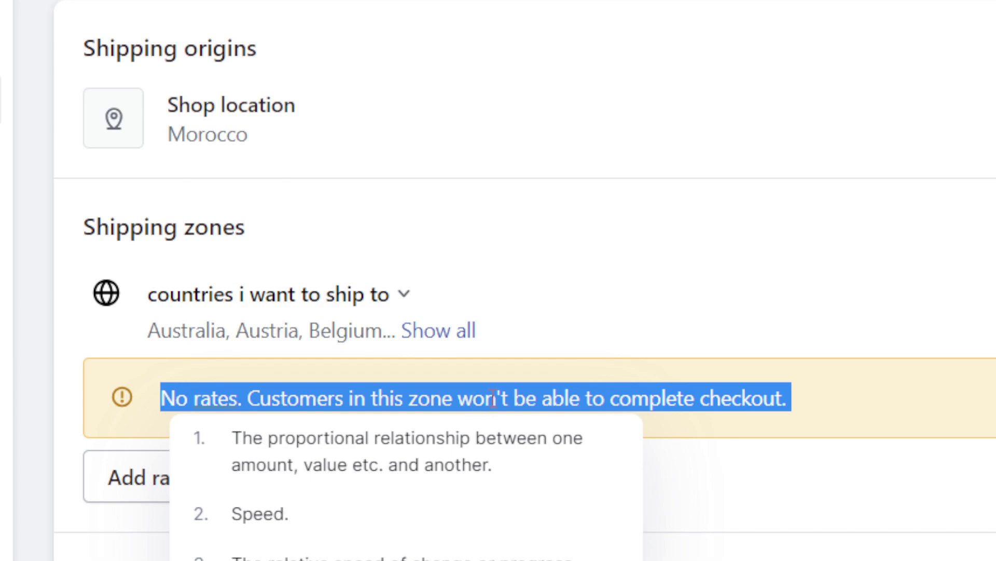
left_click(735, 390)
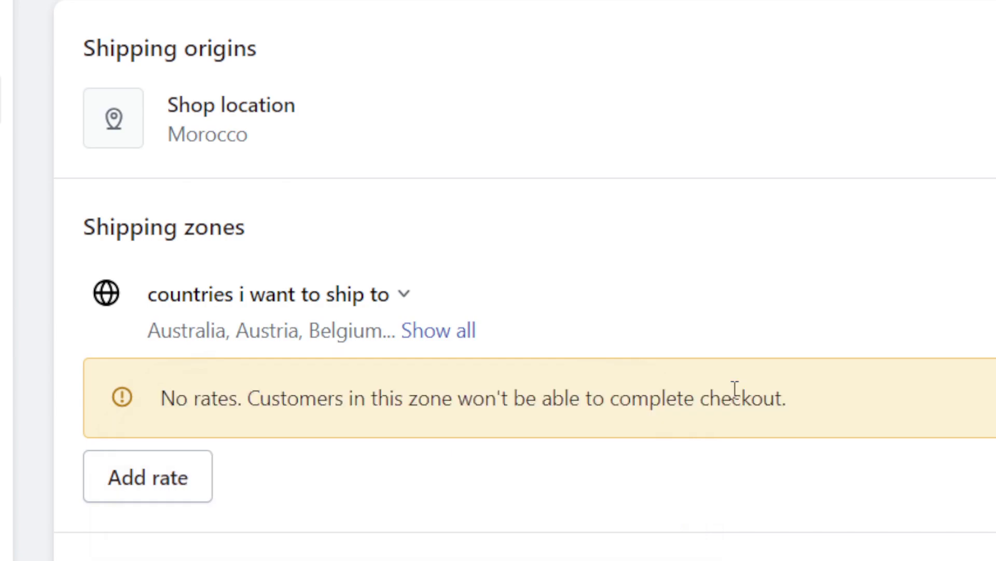
triple_click(805, 399)
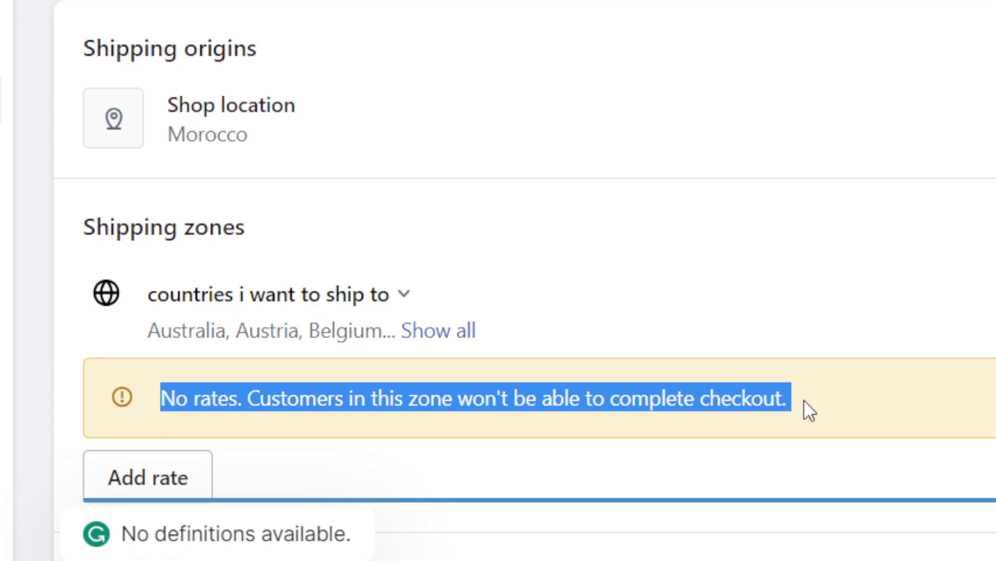
Add a Standard rate priced at MAD 0.00 to the 'countries i want to ship to' zone.
left_click(178, 483)
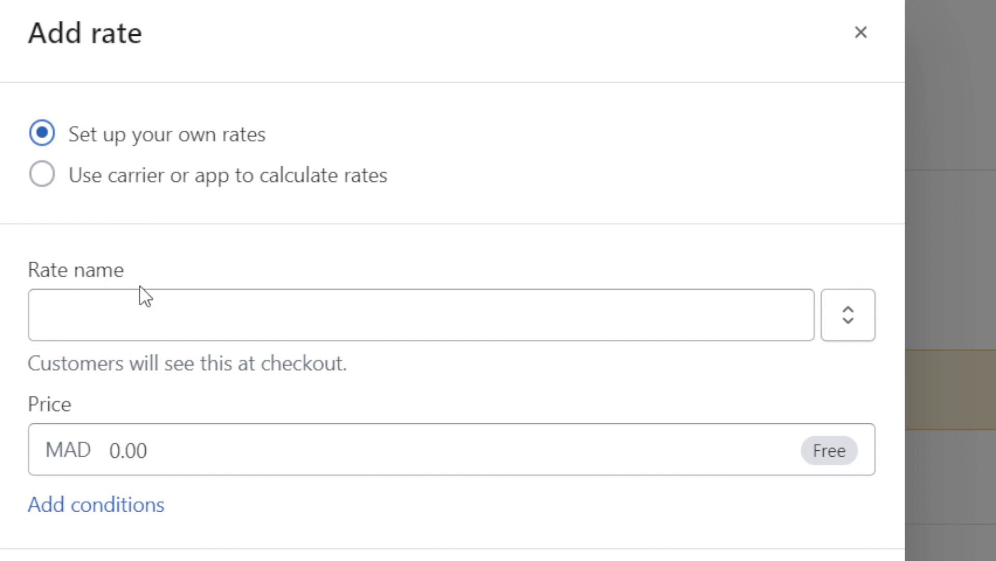
left_click(118, 322)
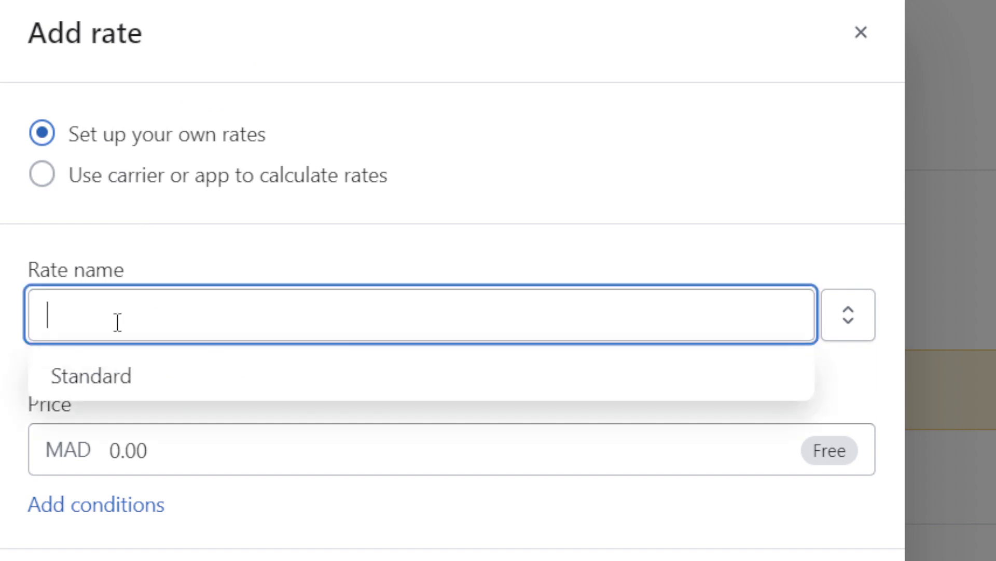
left_click(137, 397)
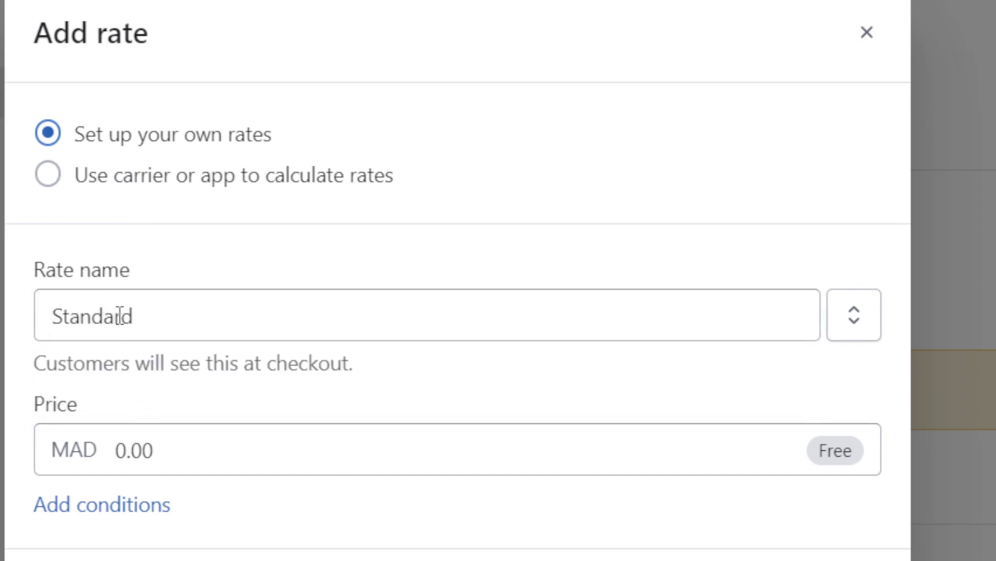
left_click(201, 449)
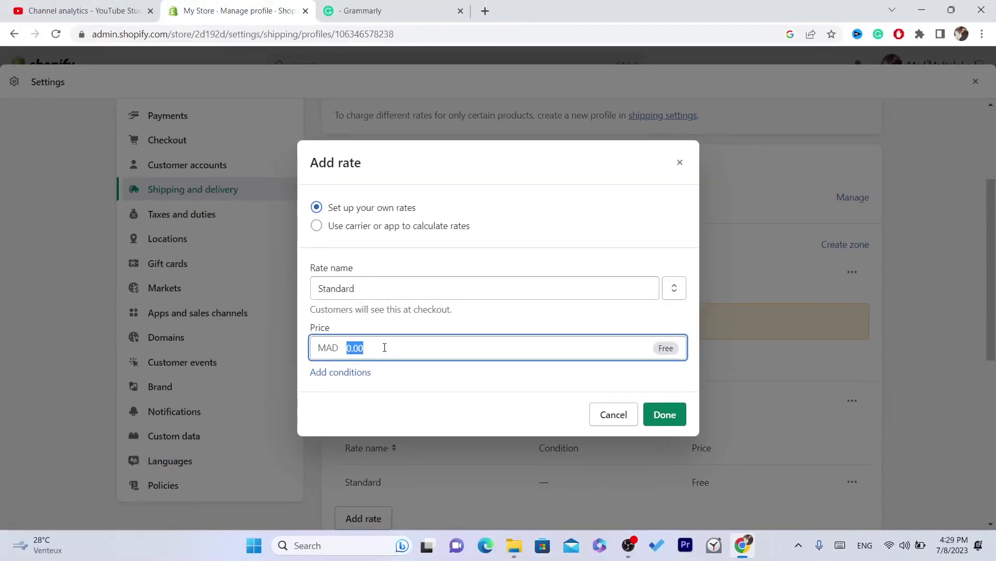
type("0.")
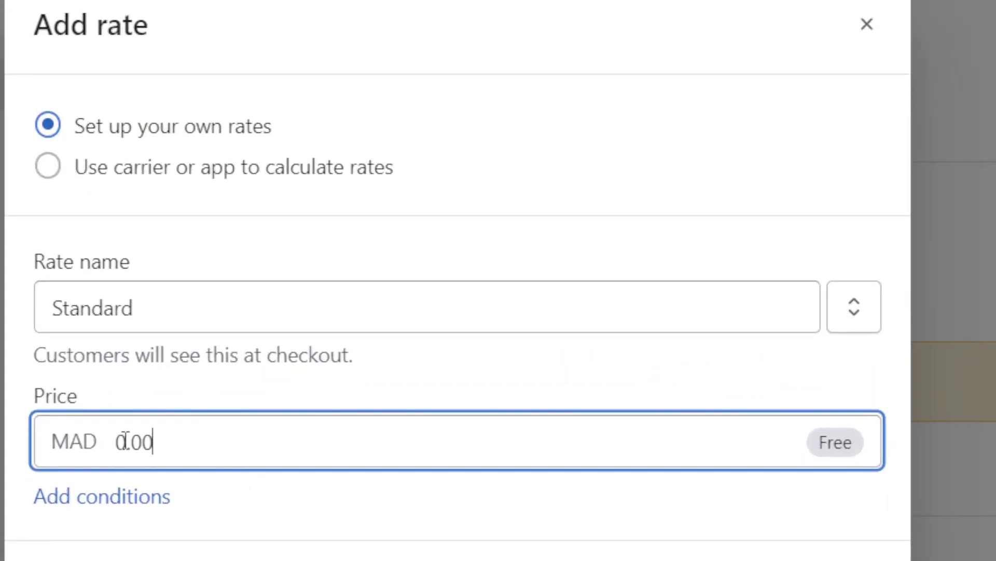
left_click(796, 480)
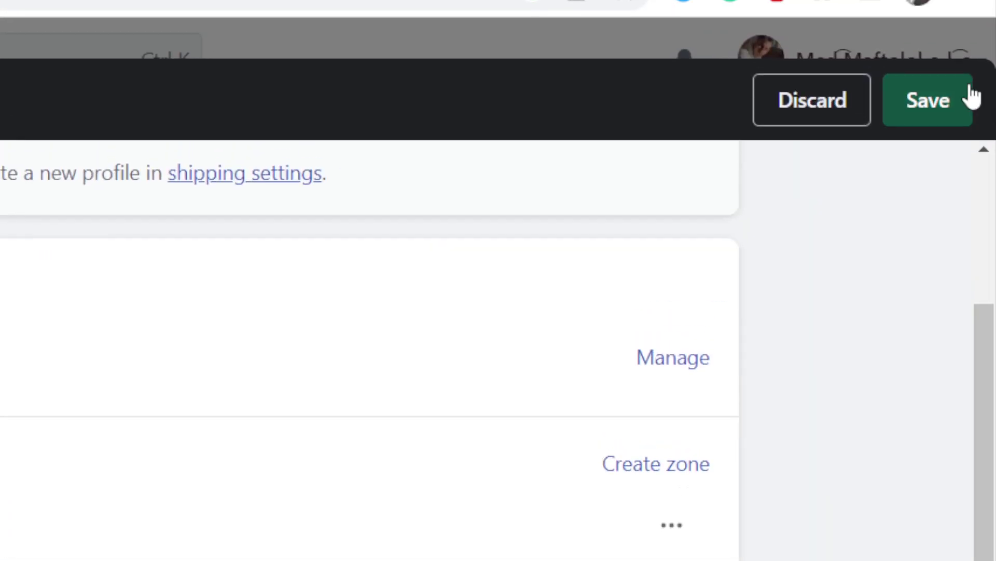
Save the General shipping profile with the new Standard rate.
left_click(970, 99)
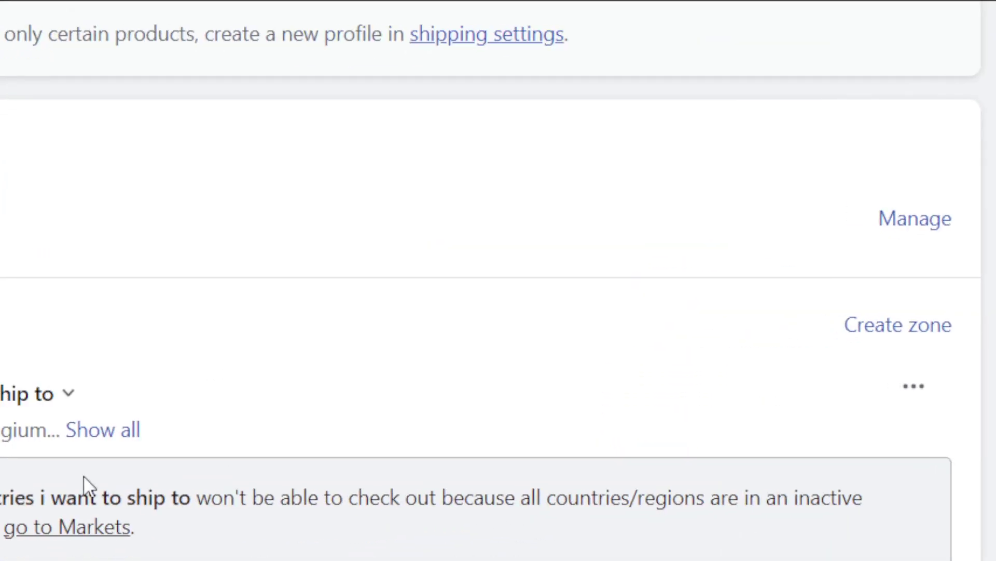